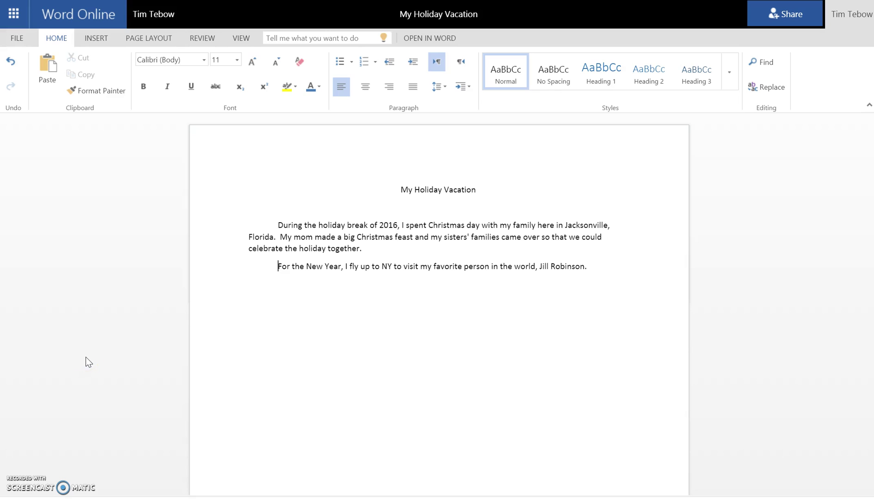
Step: Open the Office 365 app launcher over the My Holiday Vacation document in Word Online
left_click(330, 245)
Step: Switch to OneDrive's Files list and select My Holiday Vacation.docx
left_click(14, 18)
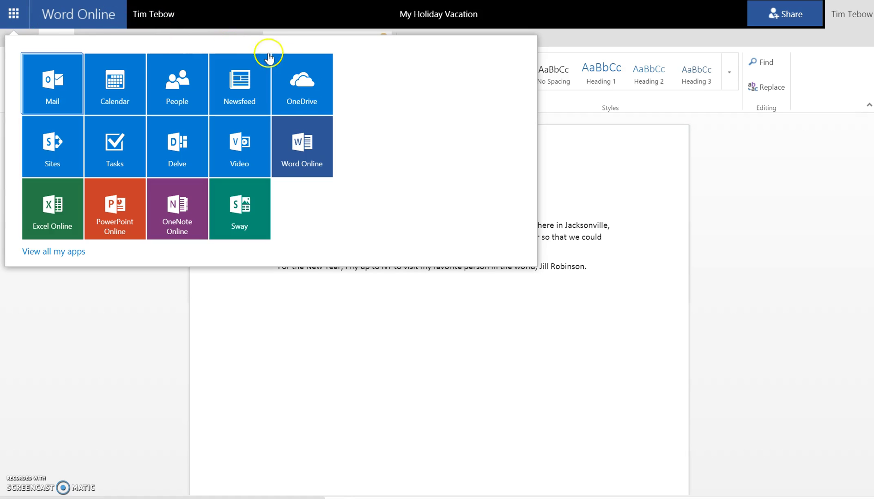
left_click(308, 89)
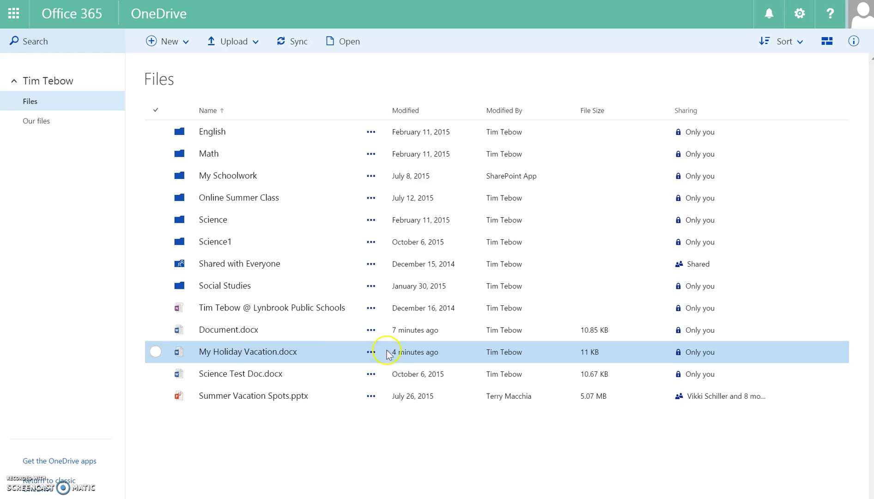
left_click(157, 353)
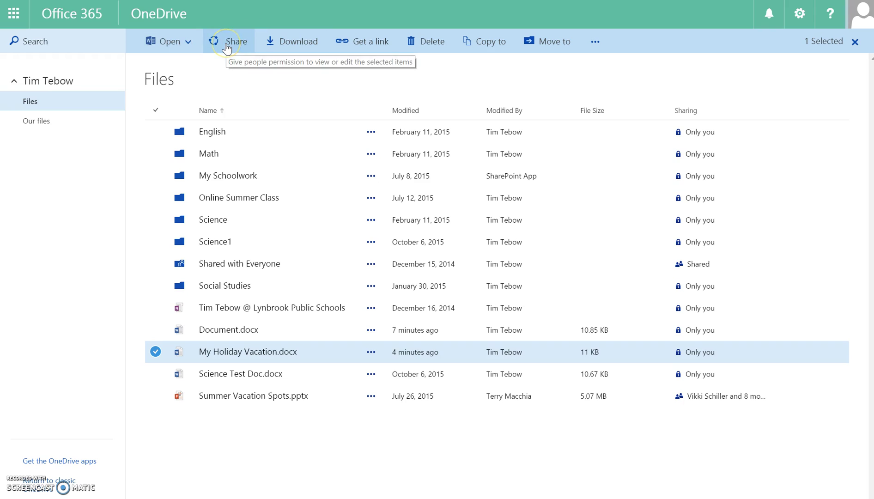
Step: Open the Share dialog for My Holiday Vacation and begin inviting a colleague with Can edit permission
left_click(227, 43)
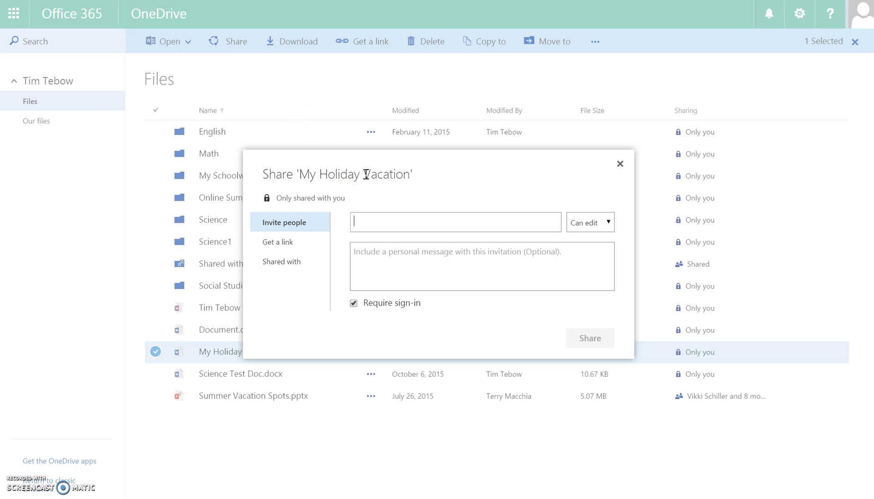
left_click(309, 211)
left_click(317, 226)
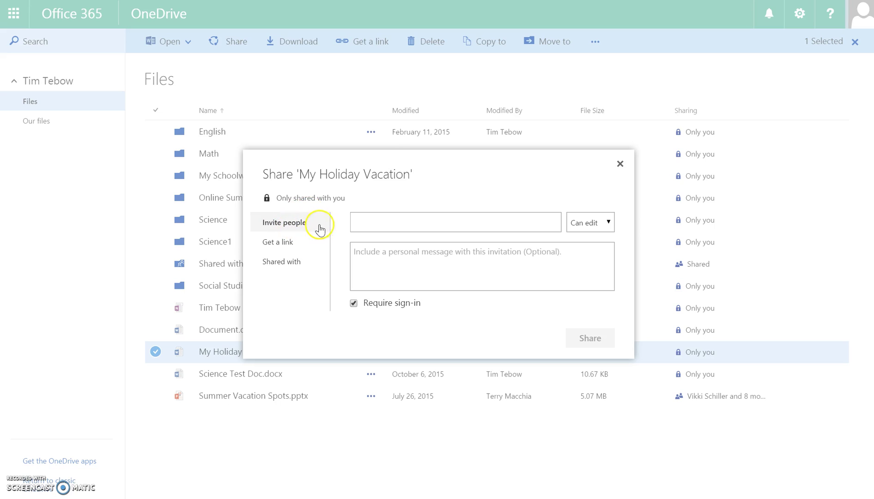
left_click(360, 228)
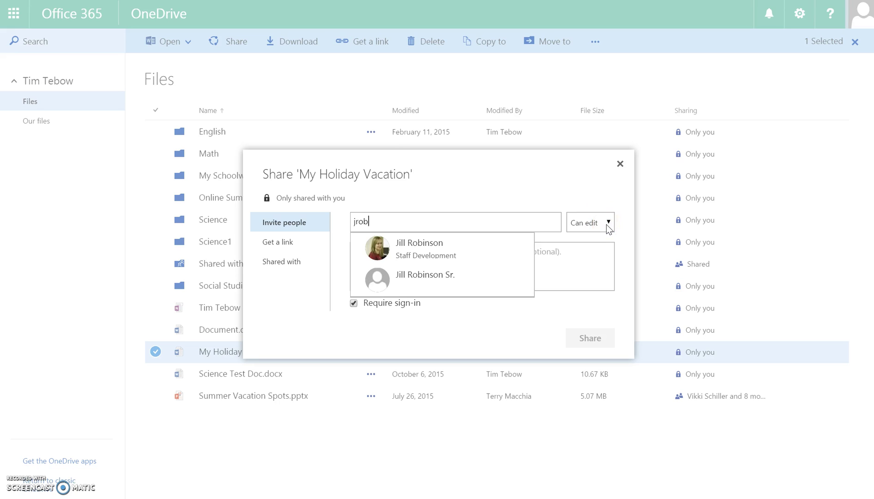
left_click(606, 225)
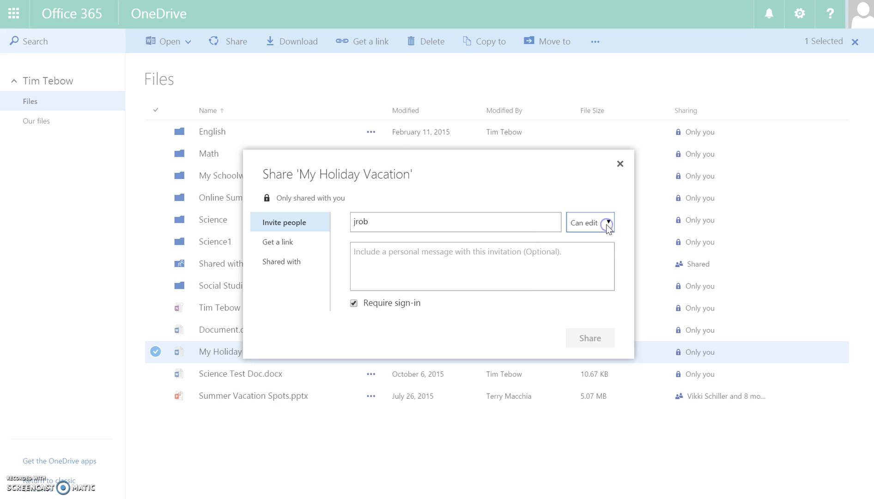
Step: Switch to Get a link for My Holiday Vacation and show the available link types
left_click(486, 195)
left_click(278, 248)
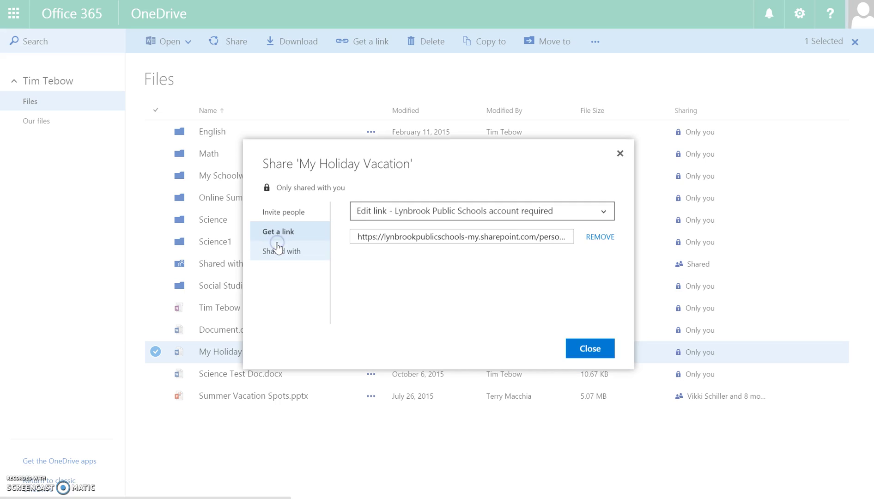
left_click(409, 224)
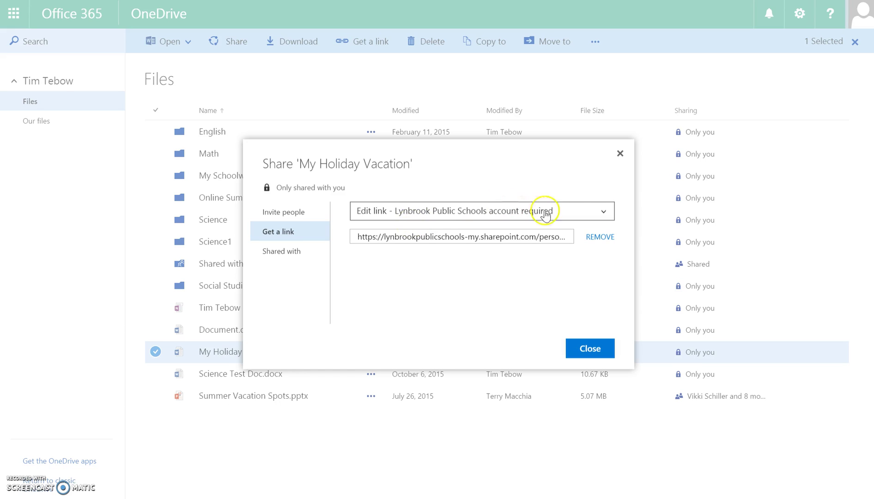
left_click(603, 212)
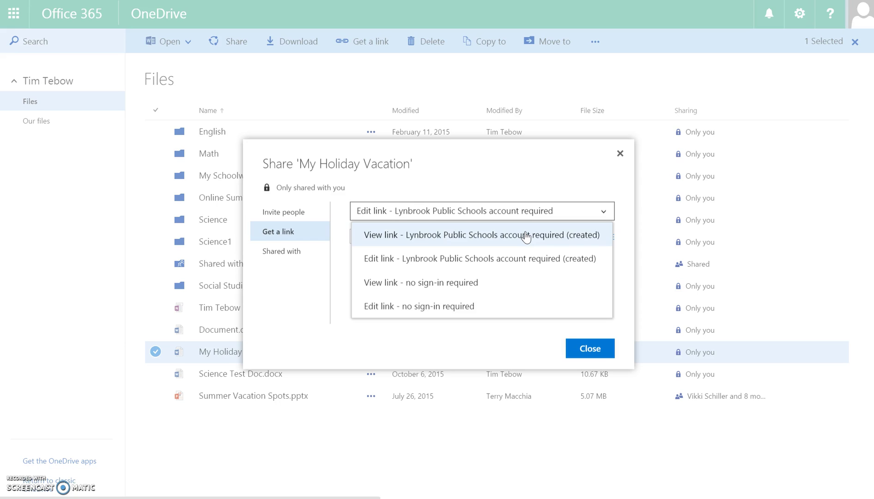
left_click(416, 246)
left_click(414, 262)
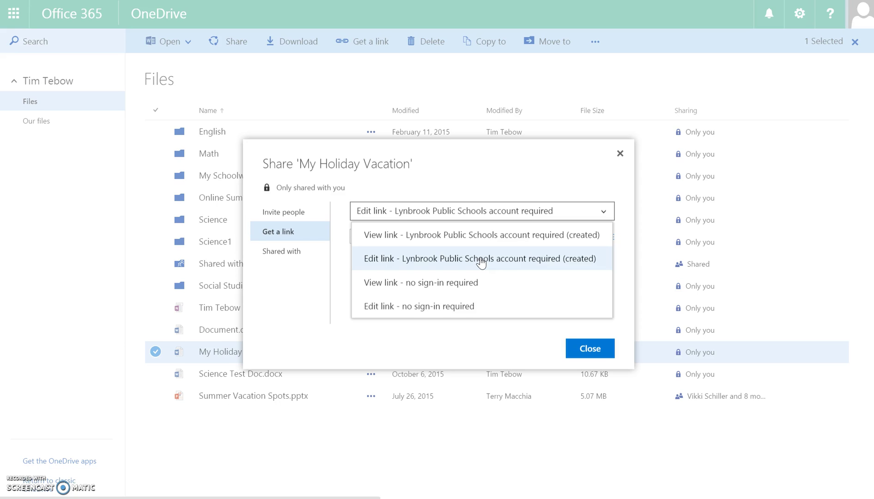
left_click(450, 289)
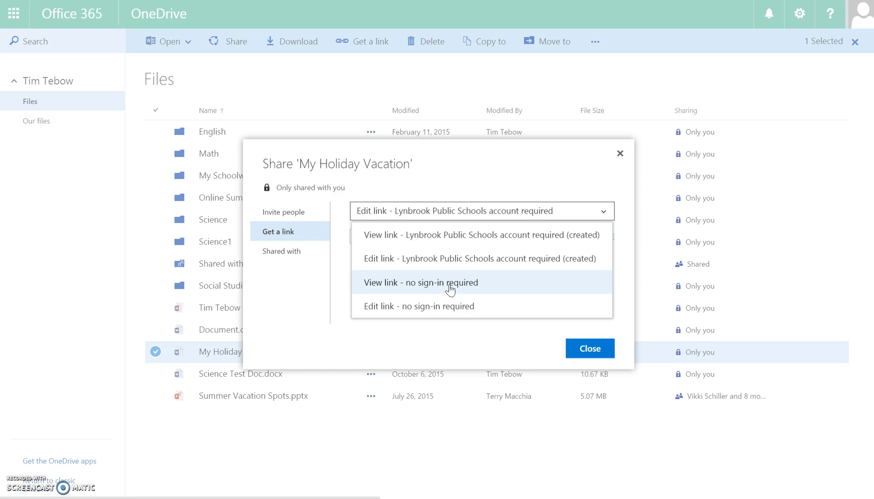
Step: Choose the 'View link - no sign-in required' link type for My Holiday Vacation
left_click(419, 310)
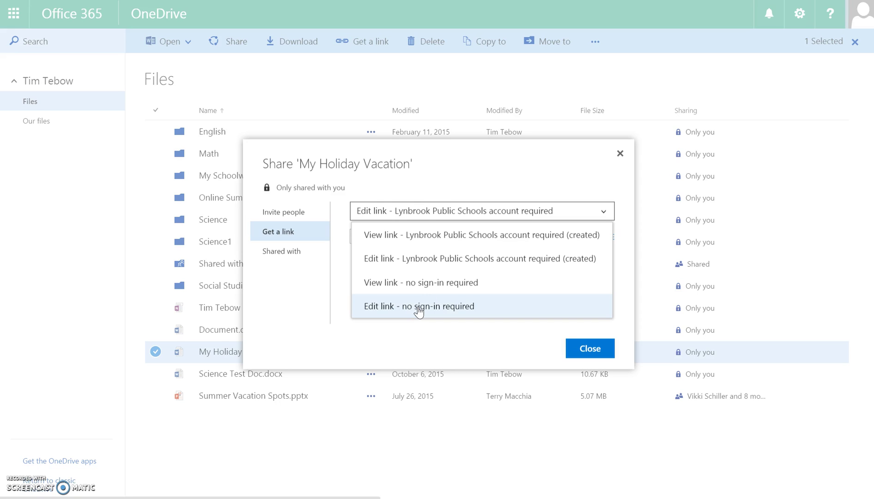
left_click(432, 291)
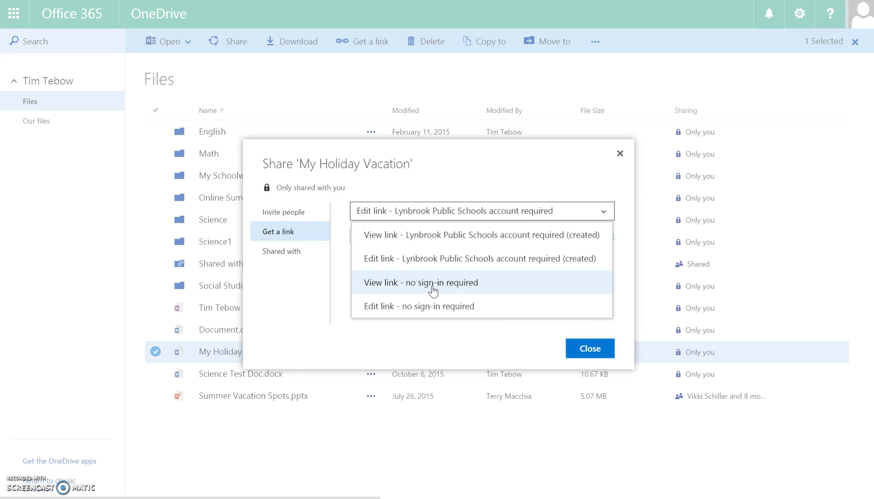
left_click(431, 285)
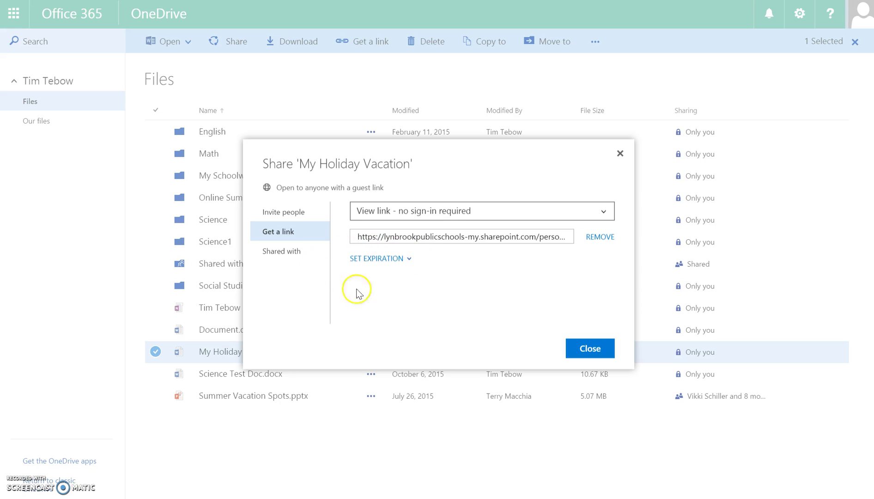
Step: Leave the link expiration unchanged and copy the view-only share link URL
left_click(401, 262)
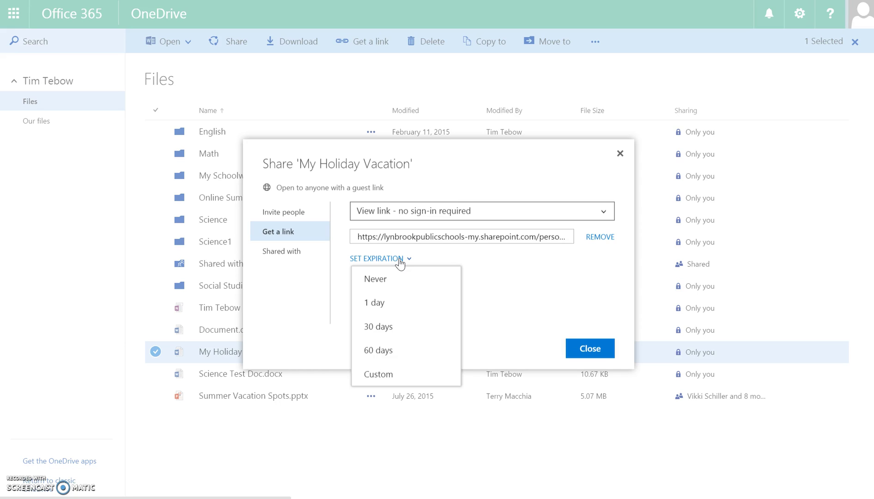
left_click(522, 270)
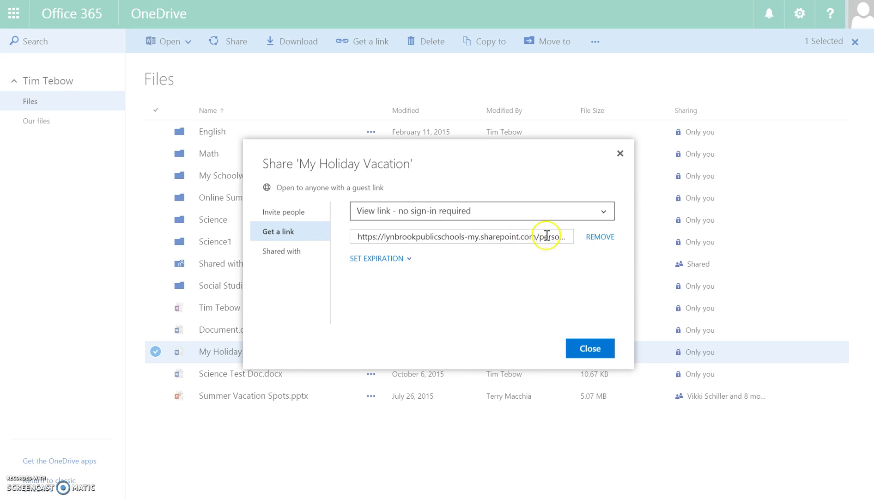
left_click_drag(548, 237, 502, 240)
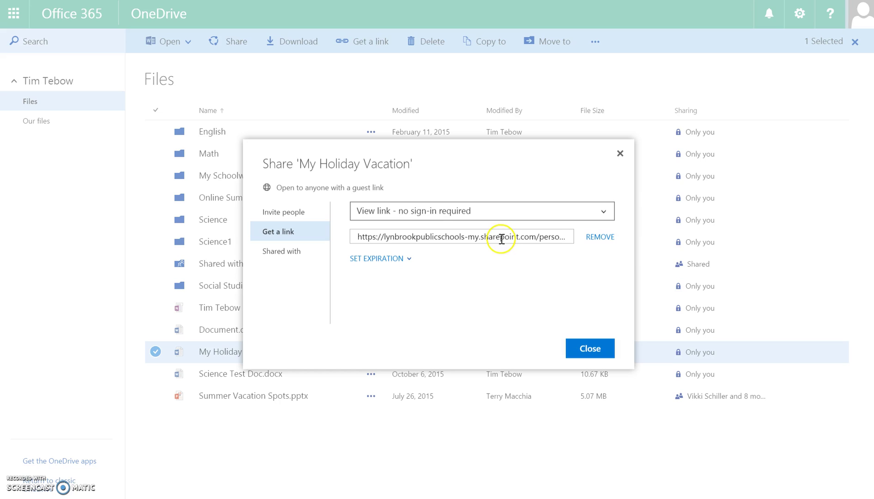
left_click(501, 240)
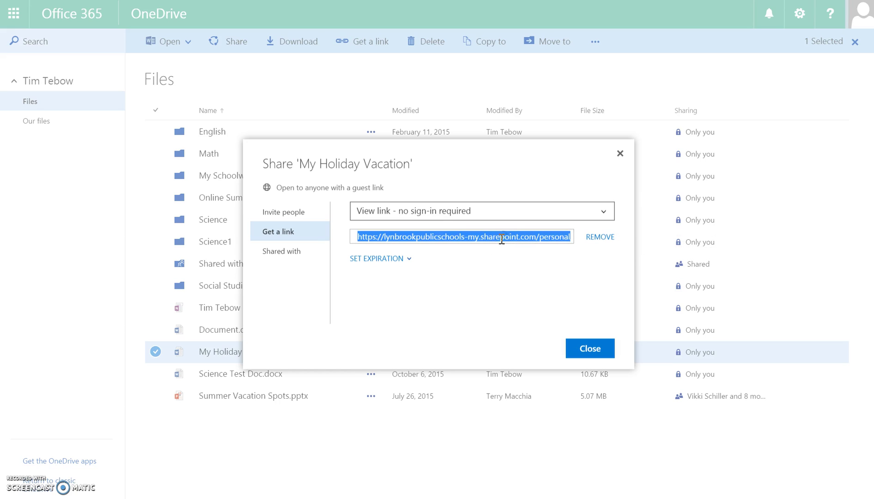
right_click(502, 239)
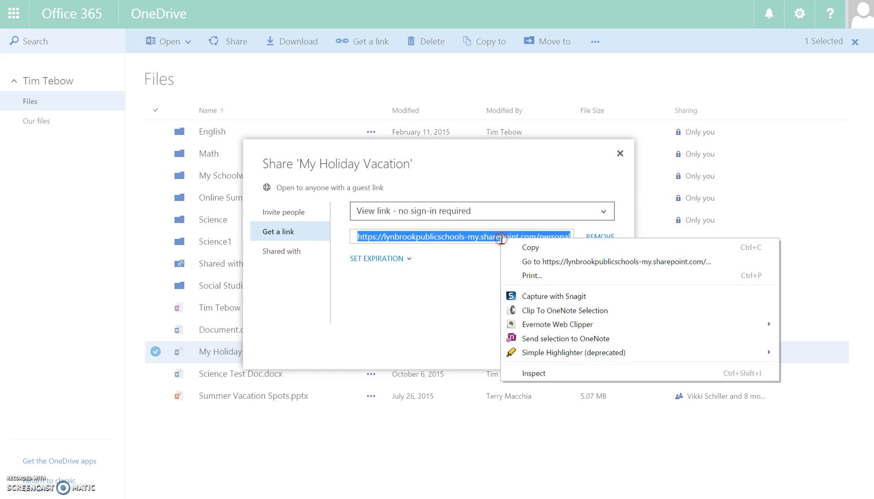
left_click(525, 250)
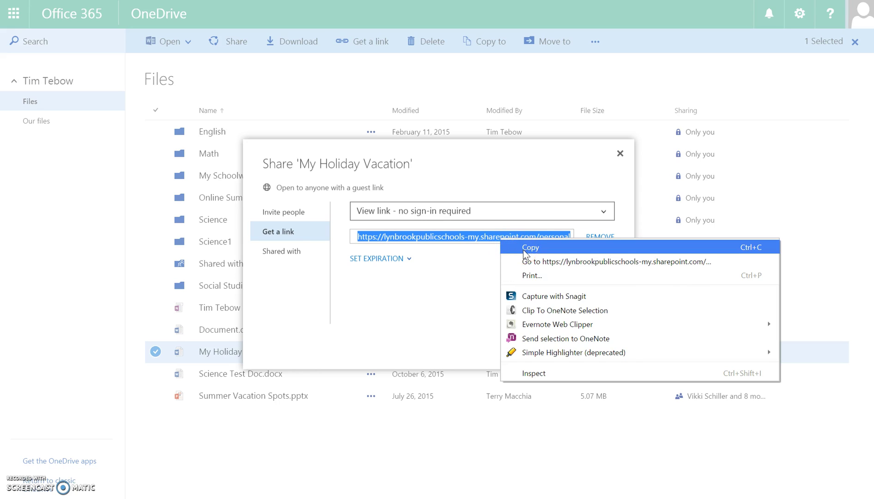
left_click(523, 249)
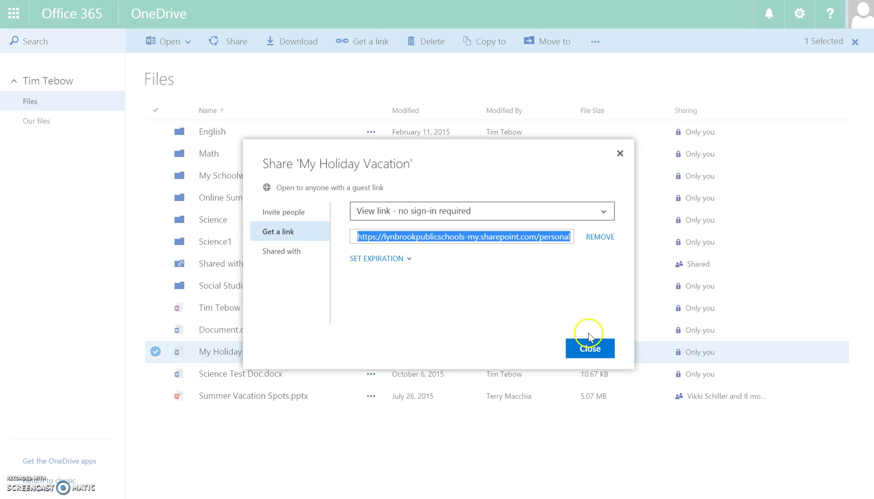
Step: Close the Share dialog to return to the LPS course page
right_click(591, 349)
left_click(590, 349)
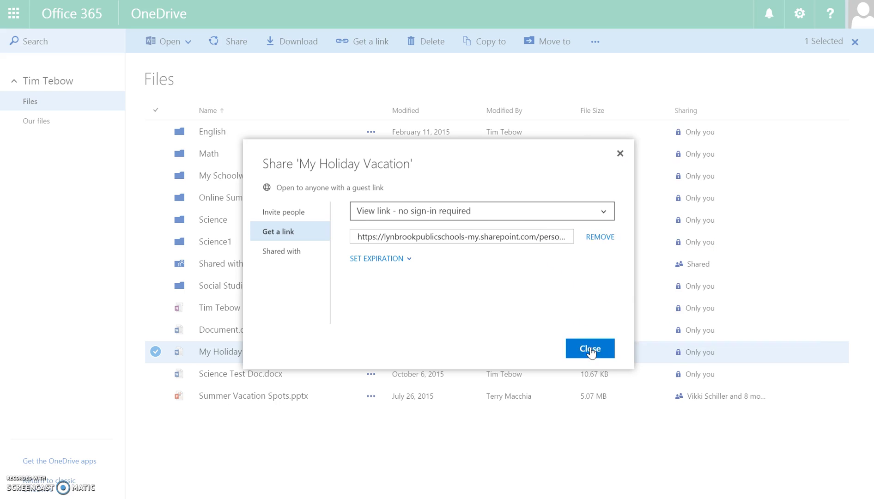
left_click(590, 348)
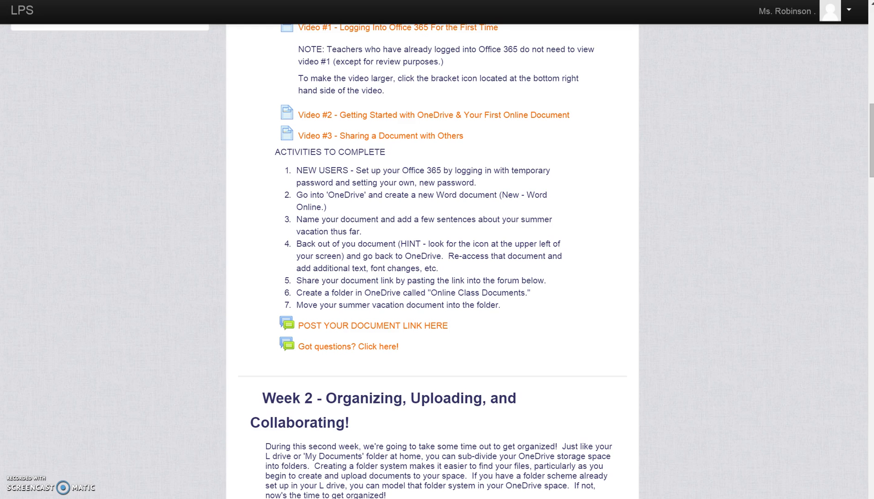
Step: Open the 'POST YOUR DOCUMENT LINK HERE' forum and scroll through colleagues' posted links
scroll(632, 410, "up", 7)
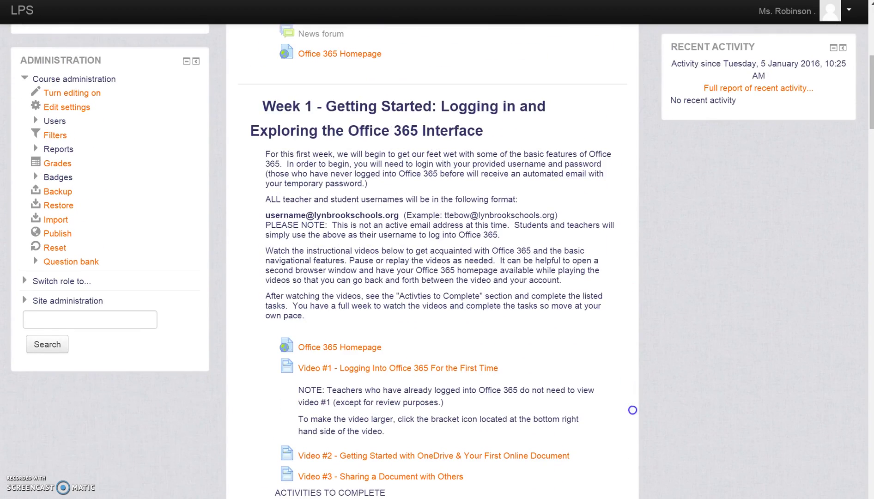
scroll(633, 409, "down", 6)
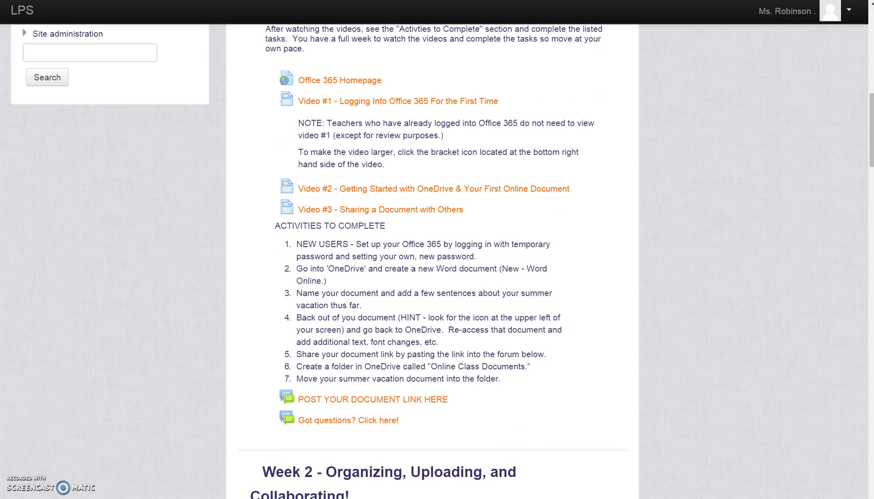
left_click(424, 399)
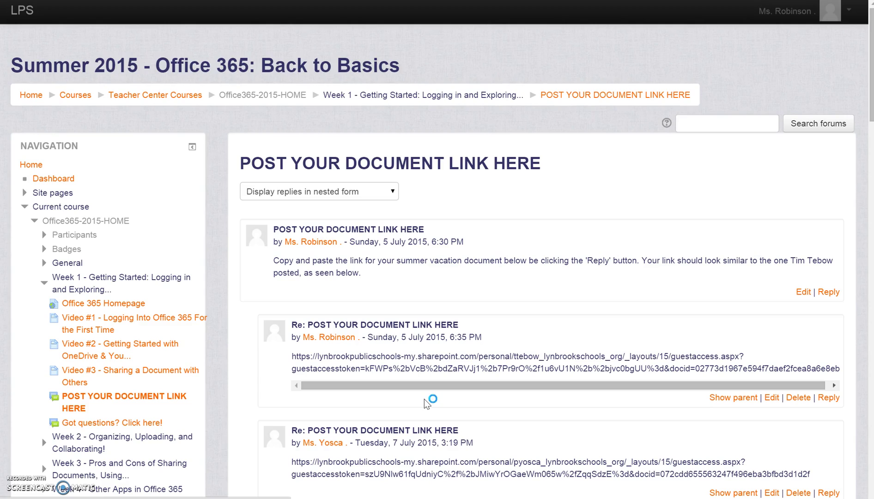
scroll(739, 252, "down", 2)
scroll(739, 252, "down", 20)
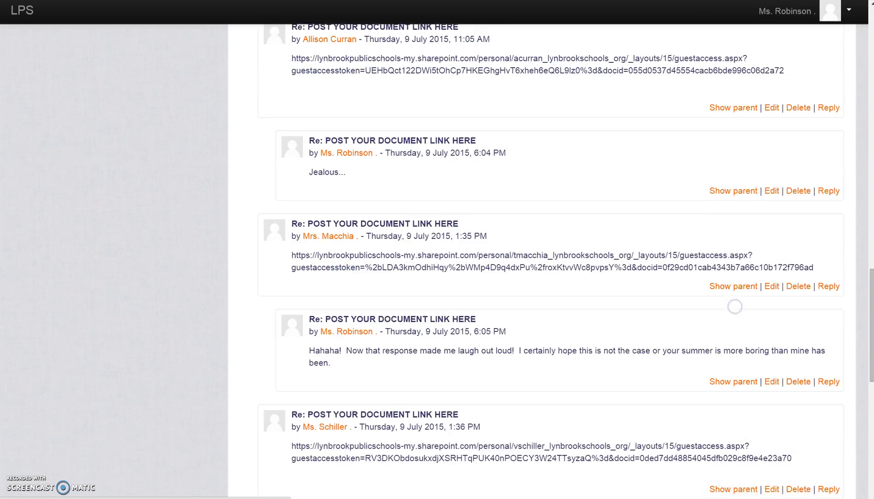
scroll(762, 252, "down", 3)
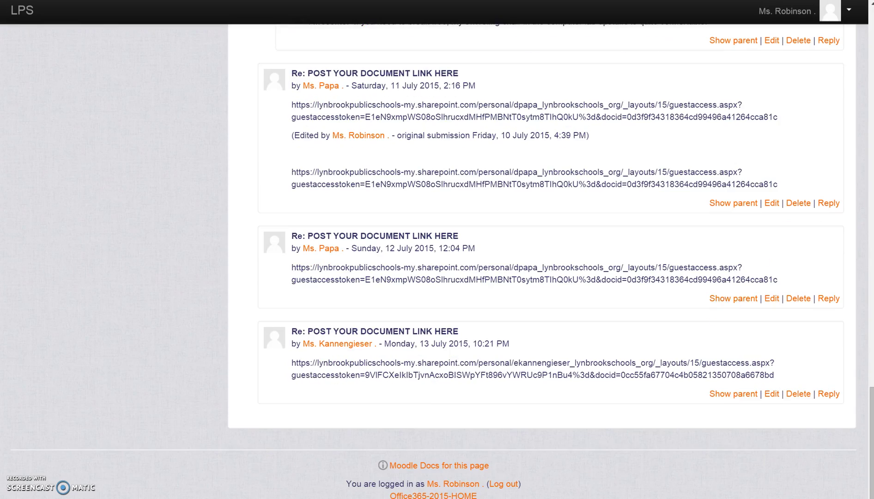
scroll(786, 426, "up", 20)
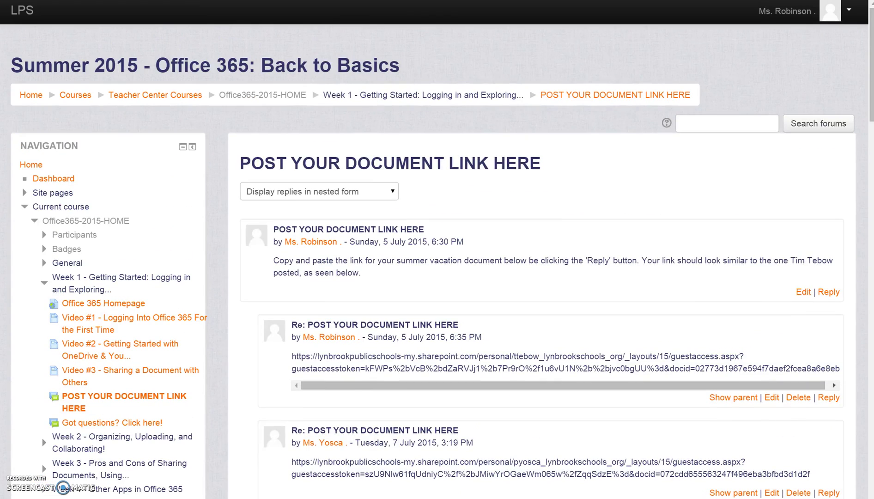
Step: Reply to the opening post with the pasted link and 'HOliday break' below, then return to OneDrive
left_click(829, 292)
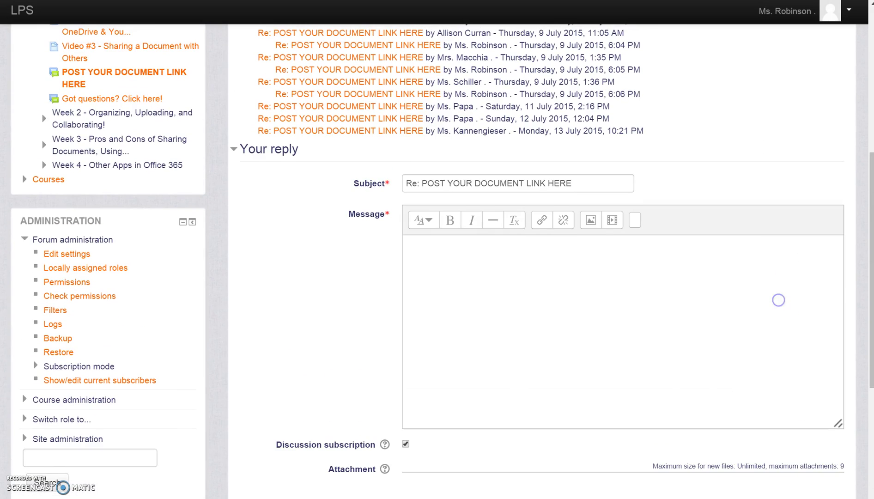
left_click(494, 260)
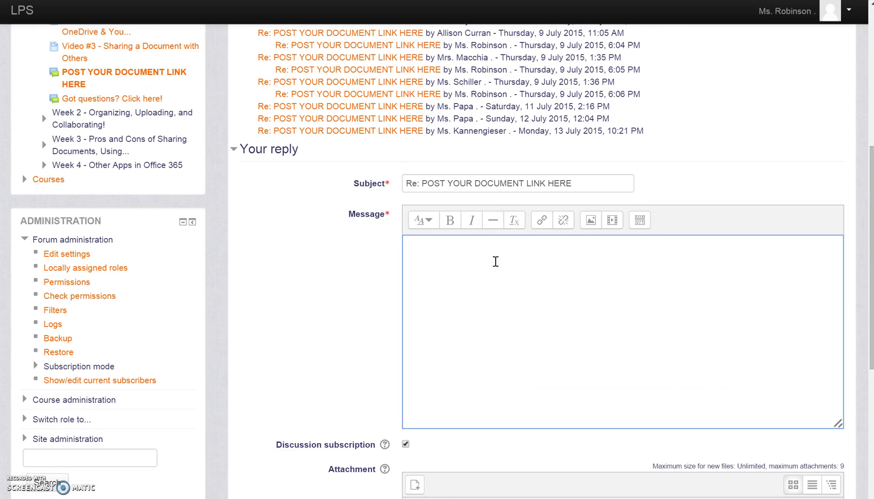
key("ctrl+v")
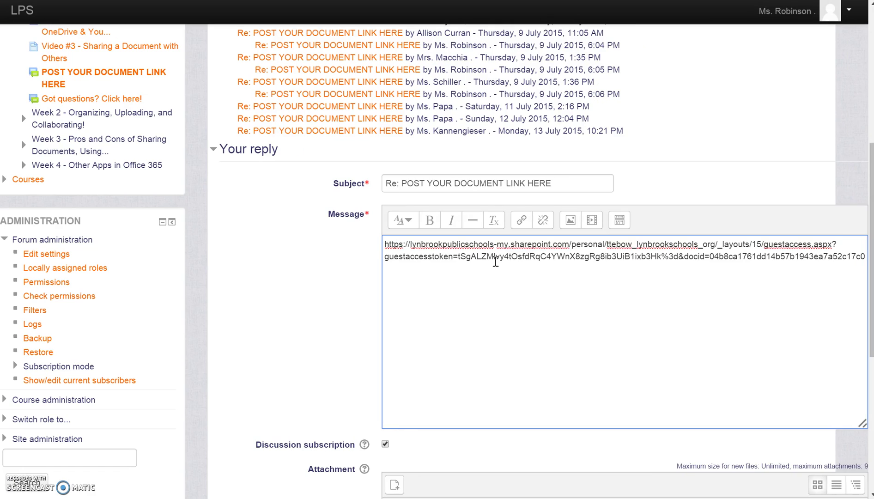
key("Return")
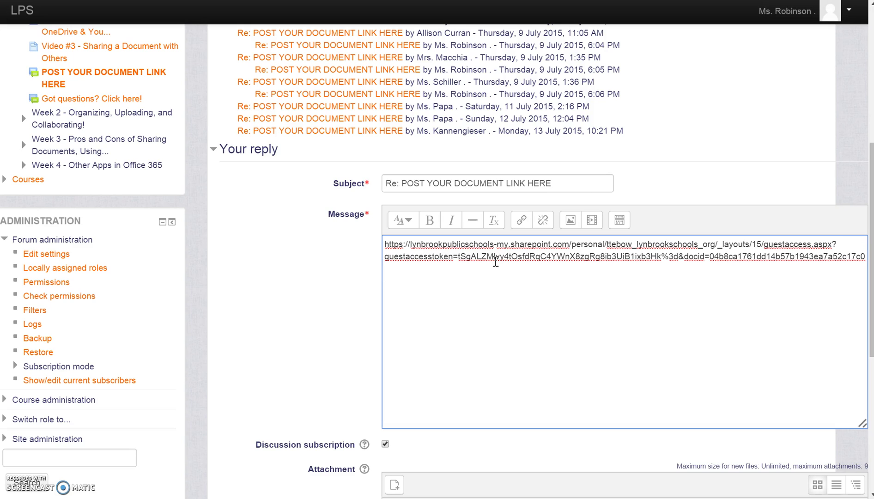
type("HOliday break")
scroll(771, 240, "down", 5)
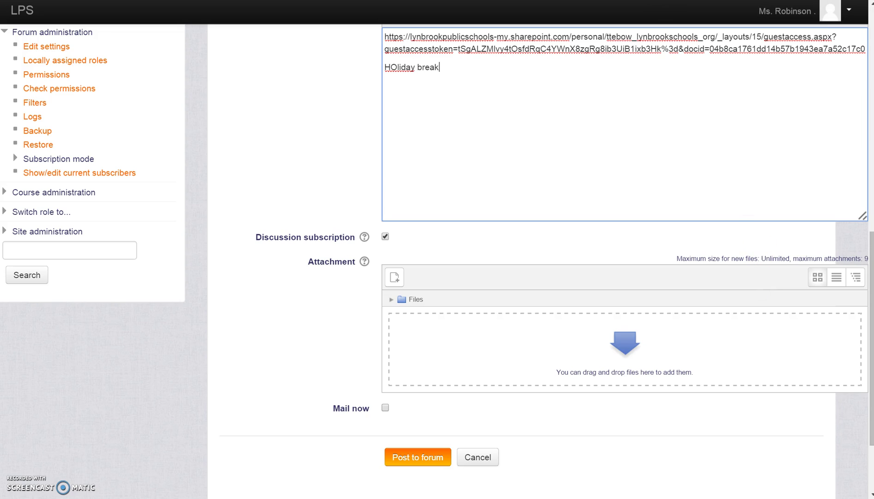
key("alt+Tab")
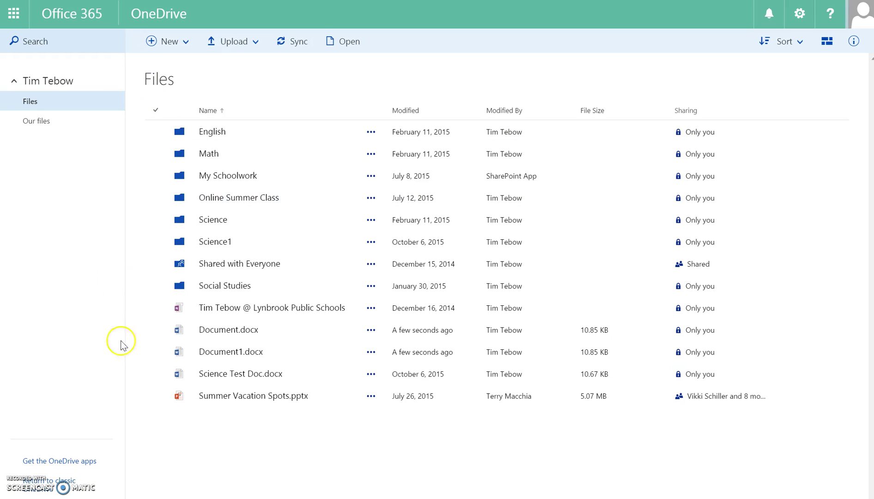
Step: Select Document.docx, get a share link for it, and show the link-type options
left_click(149, 362)
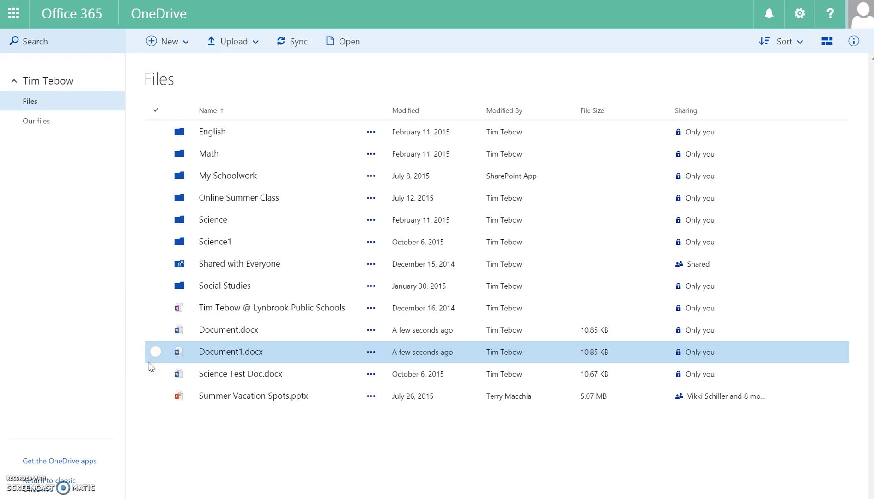
left_click(154, 355)
left_click(155, 338)
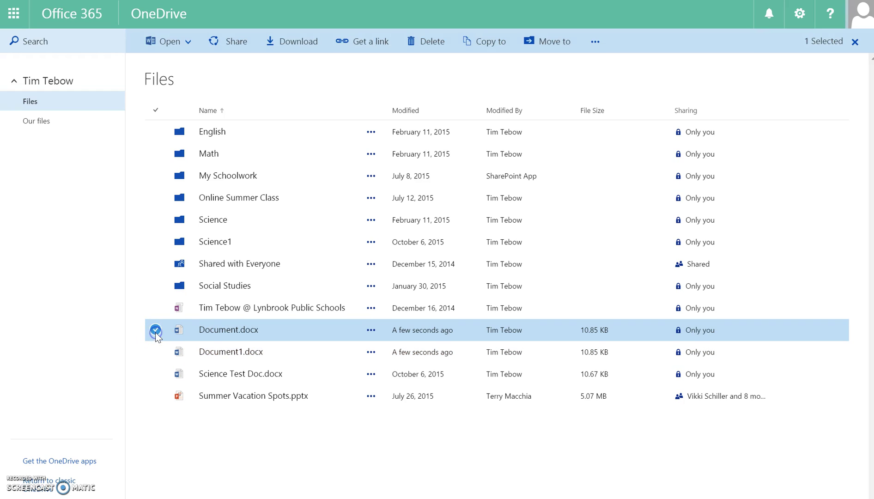
left_click(236, 42)
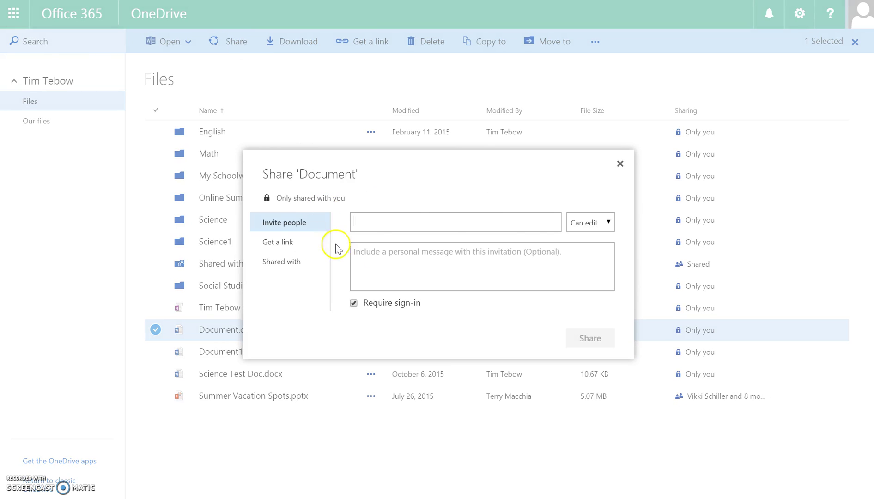
left_click(293, 246)
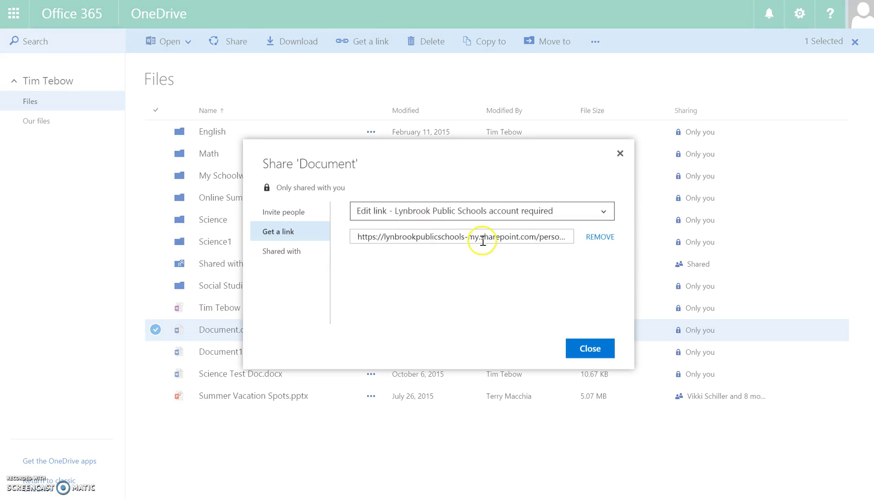
left_click(571, 212)
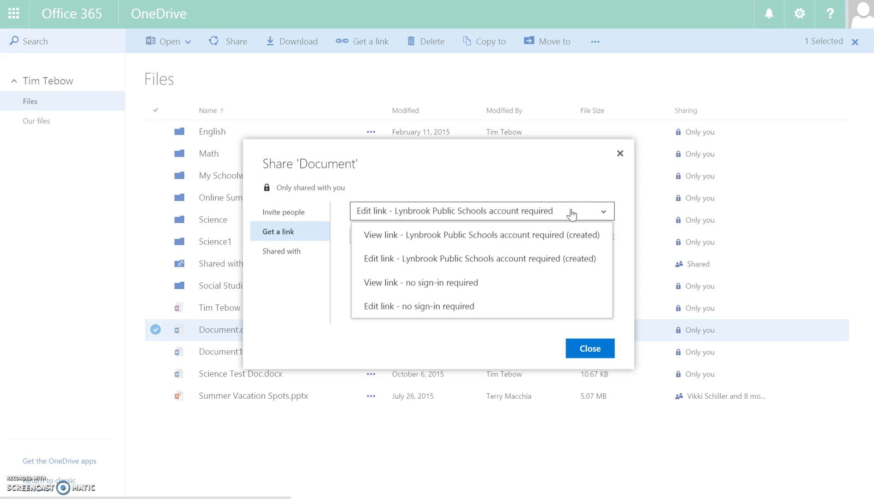